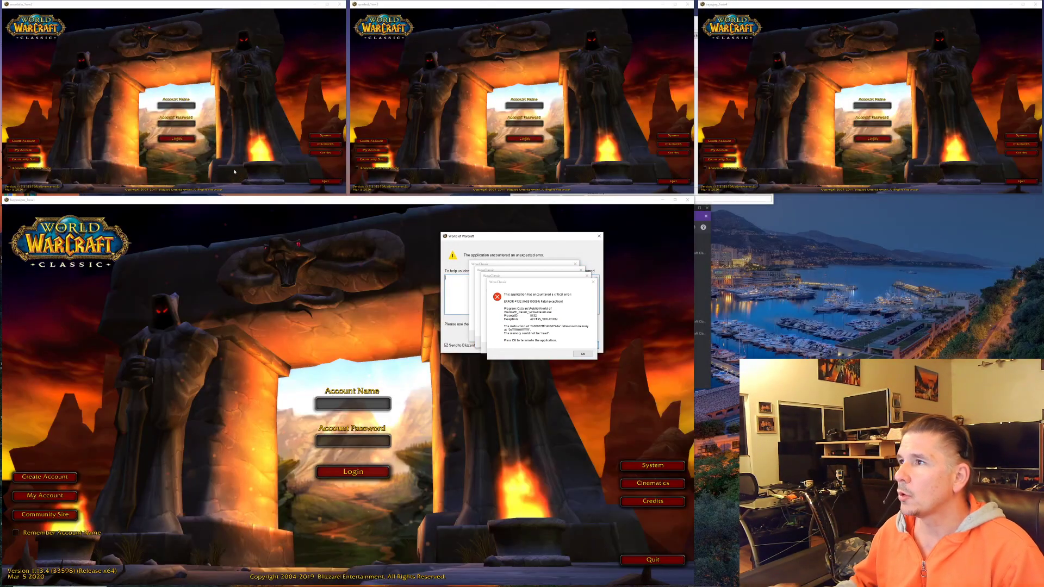
# Step: Dismiss the front WowClassic critical-error dialog so the top-right crashed client closes
pyautogui.click(564, 353)
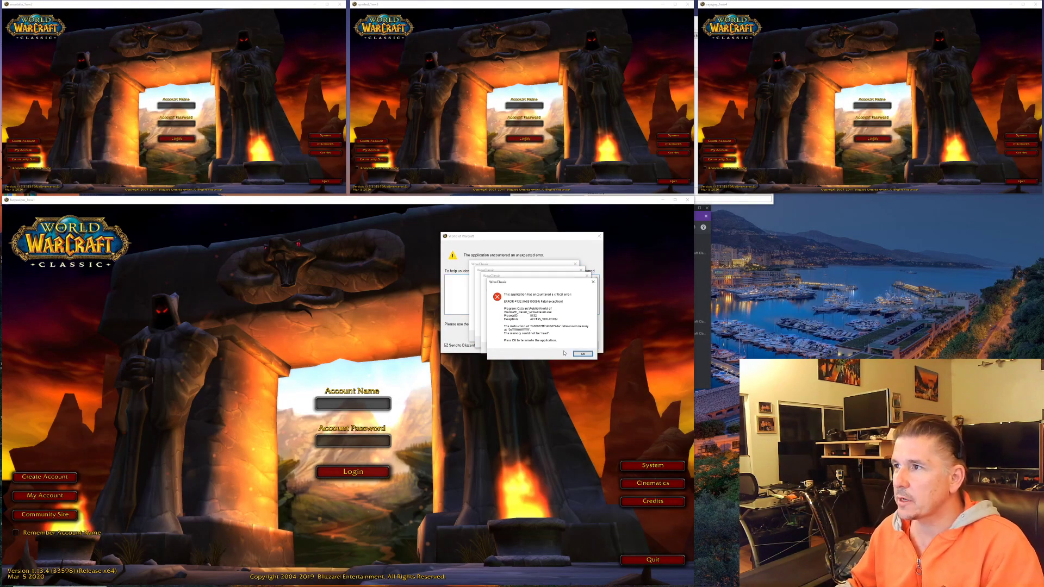
pyautogui.click(581, 354)
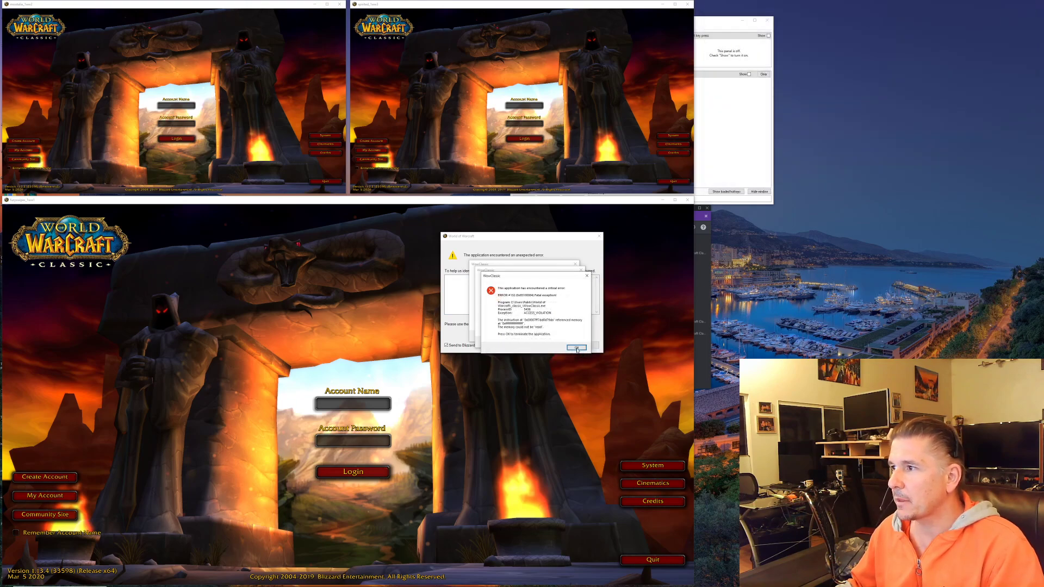
# Step: Dismiss the remaining crash errors to end those clients and submit both crash reports
pyautogui.click(575, 348)
pyautogui.click(572, 344)
pyautogui.click(564, 337)
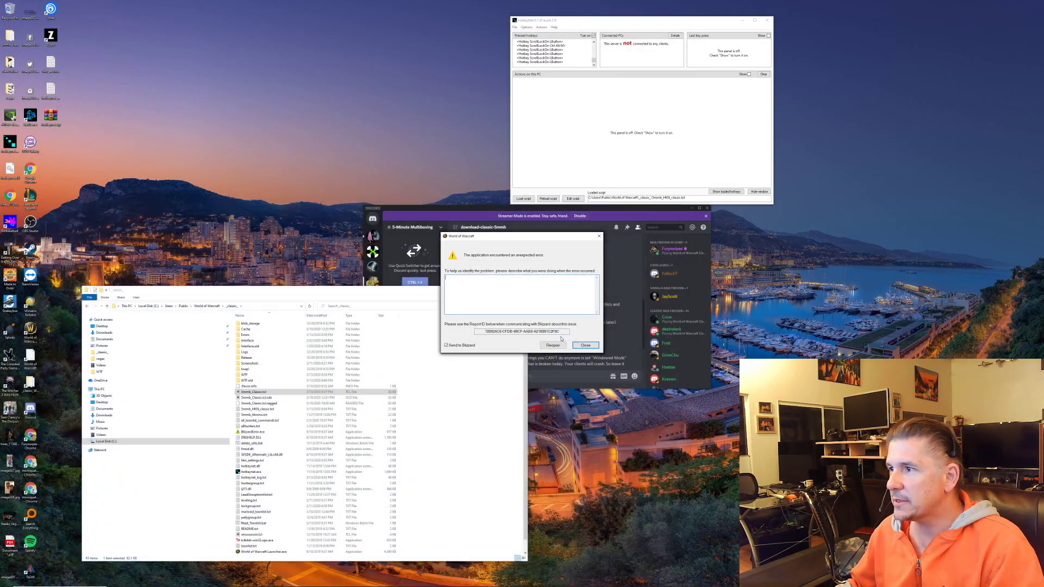
pyautogui.click(553, 345)
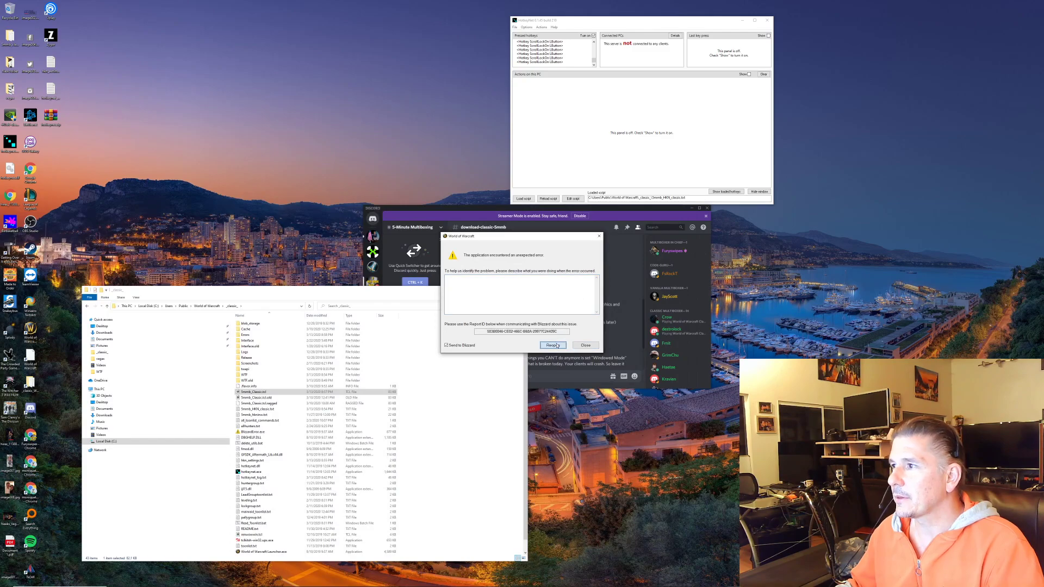
pyautogui.click(553, 345)
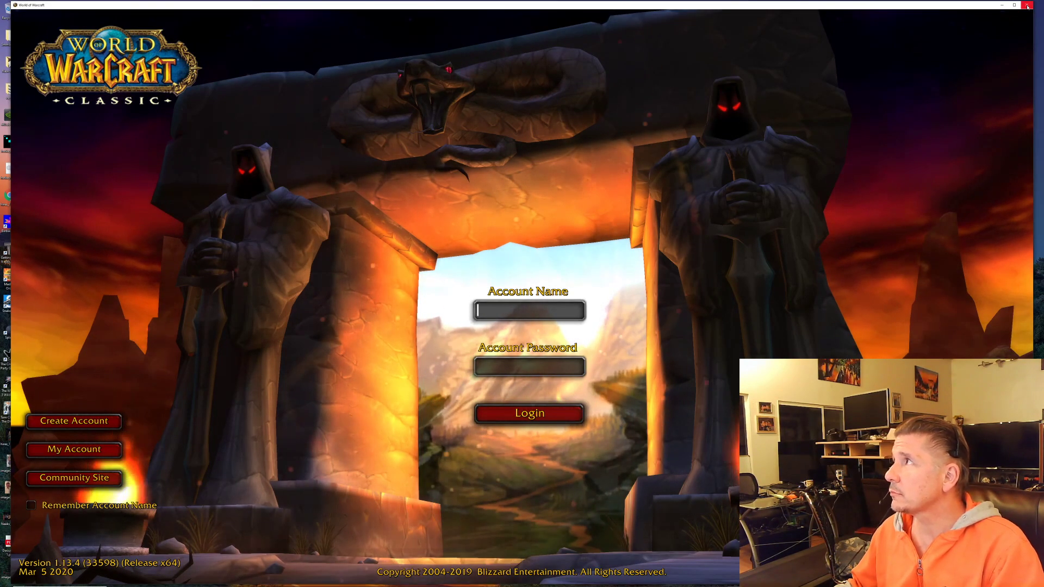
# Step: Close the last World of Warcraft window and review Discord's download-classic-5mmb setup steps
pyautogui.click(1027, 7)
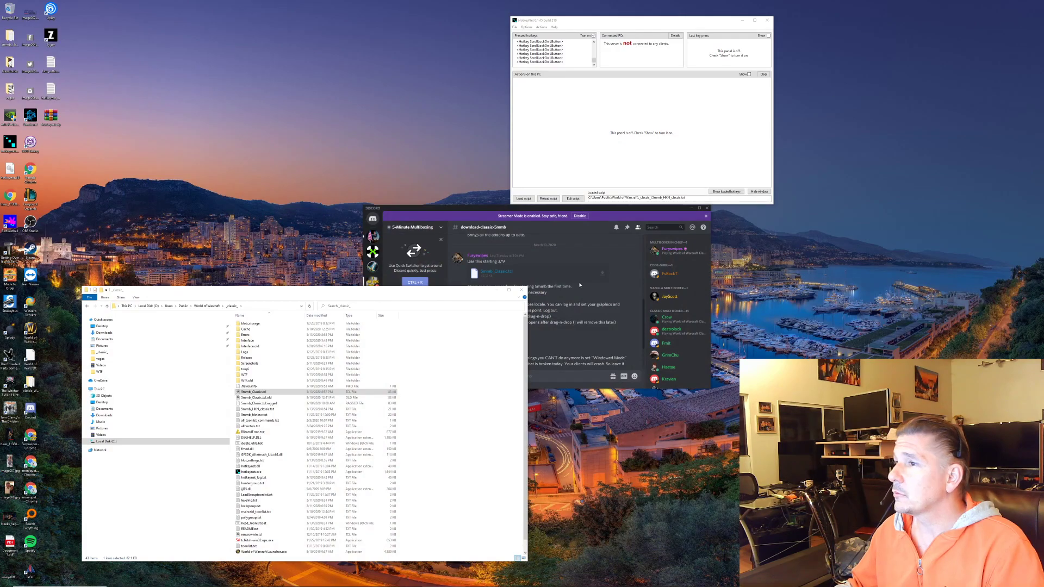
pyautogui.click(429, 210)
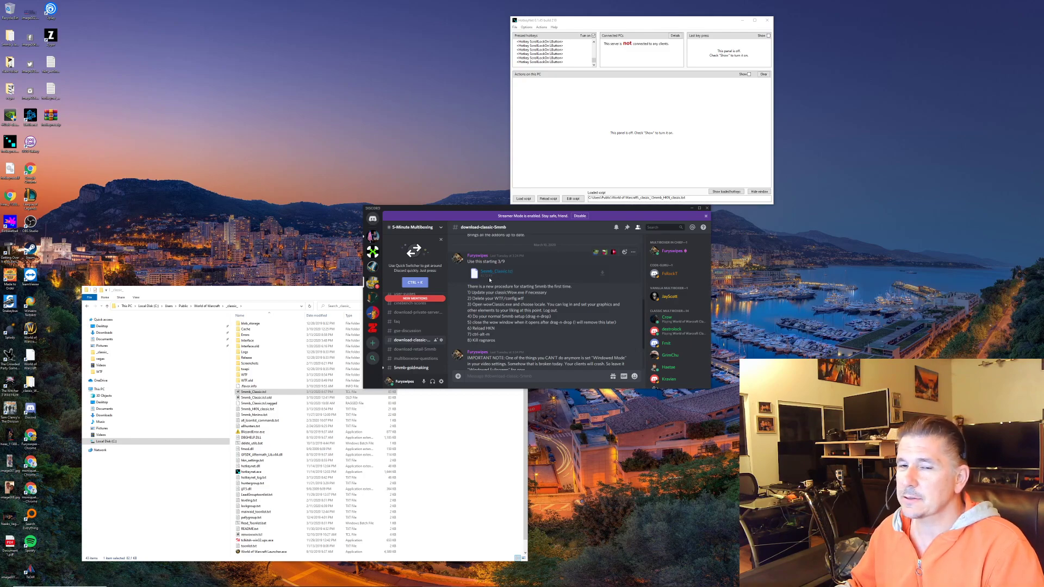
pyautogui.click(253, 392)
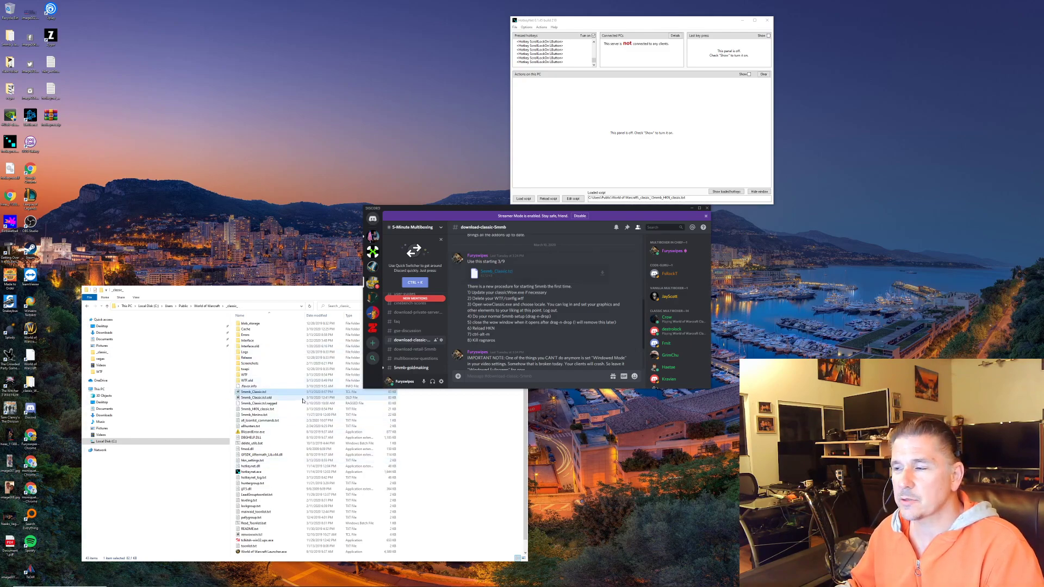
# Step: Delete config.wtf from the WTF folder and return to the top-level World of Warcraft folder
pyautogui.doubleClick(245, 375)
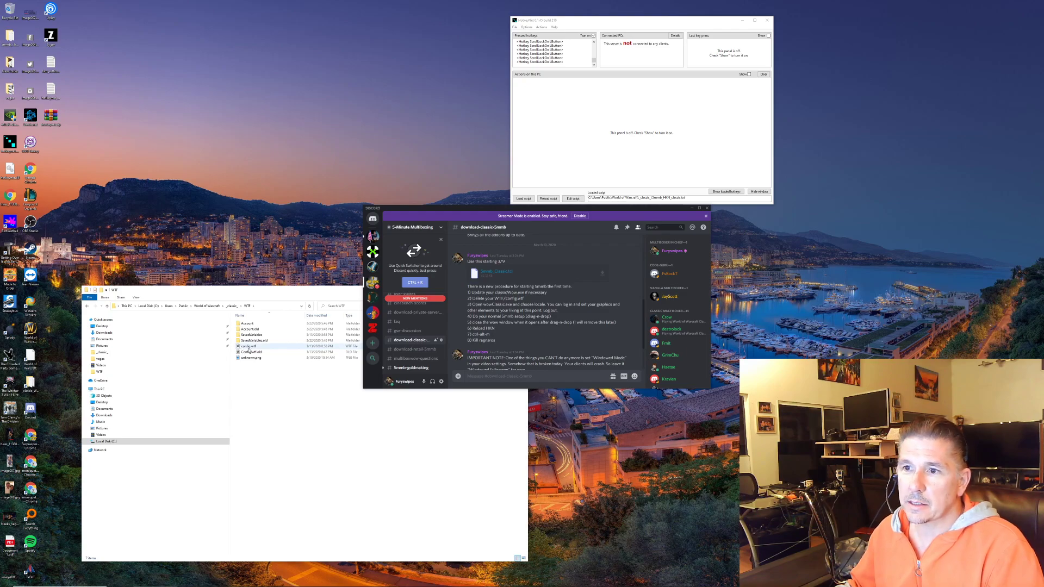
pyautogui.press('Delete')
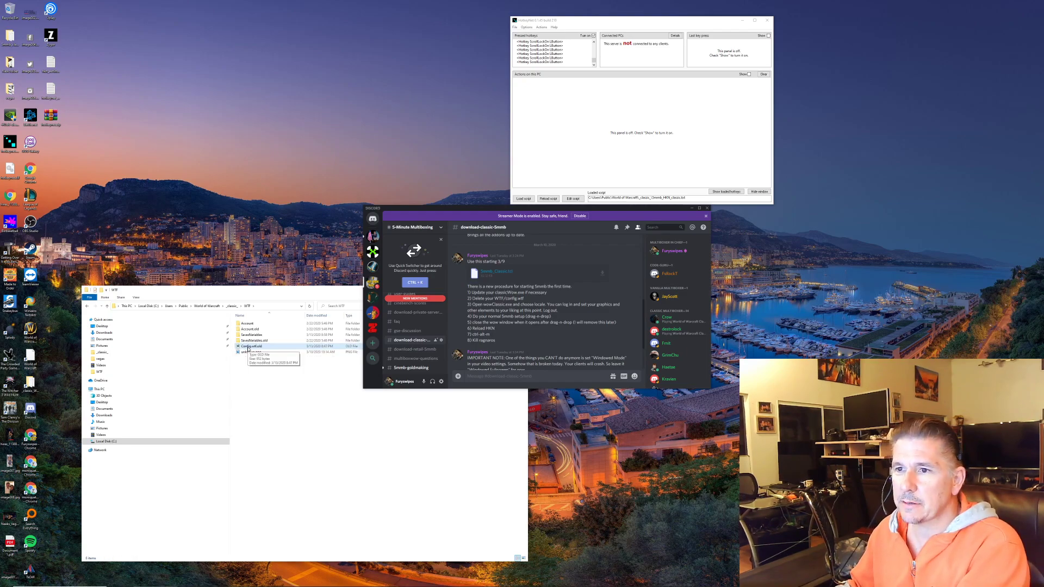
pyautogui.click(107, 307)
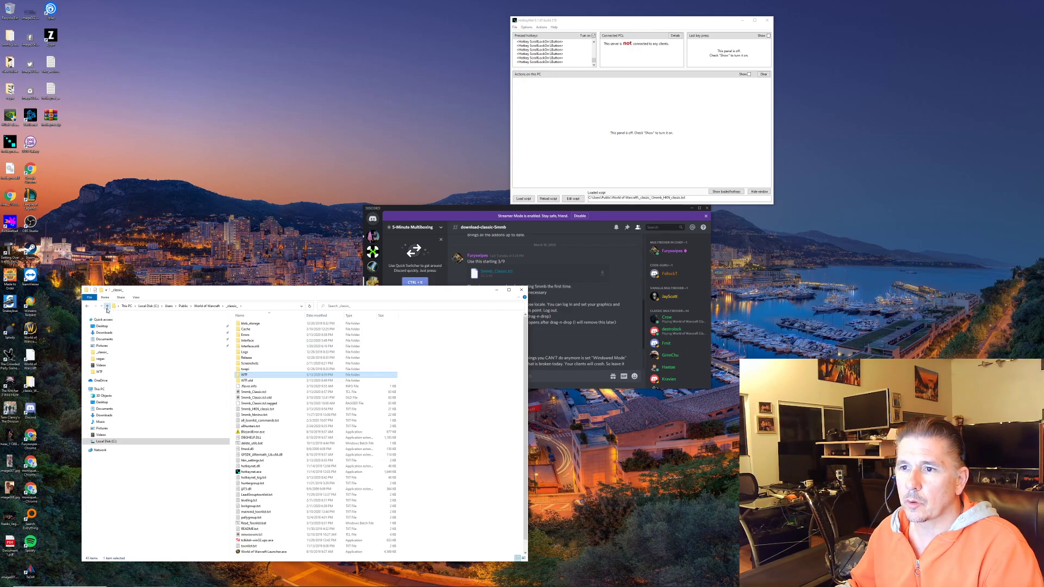
pyautogui.click(107, 308)
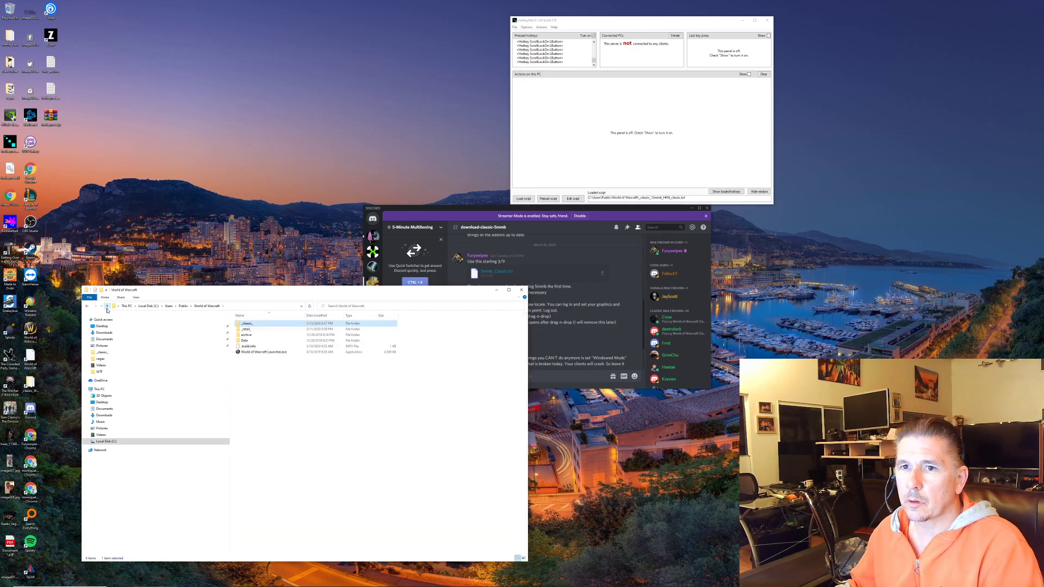
# Step: Open the _classic_ folder and check the next Discord setup step before locating WowClassic.exe
pyautogui.doubleClick(245, 325)
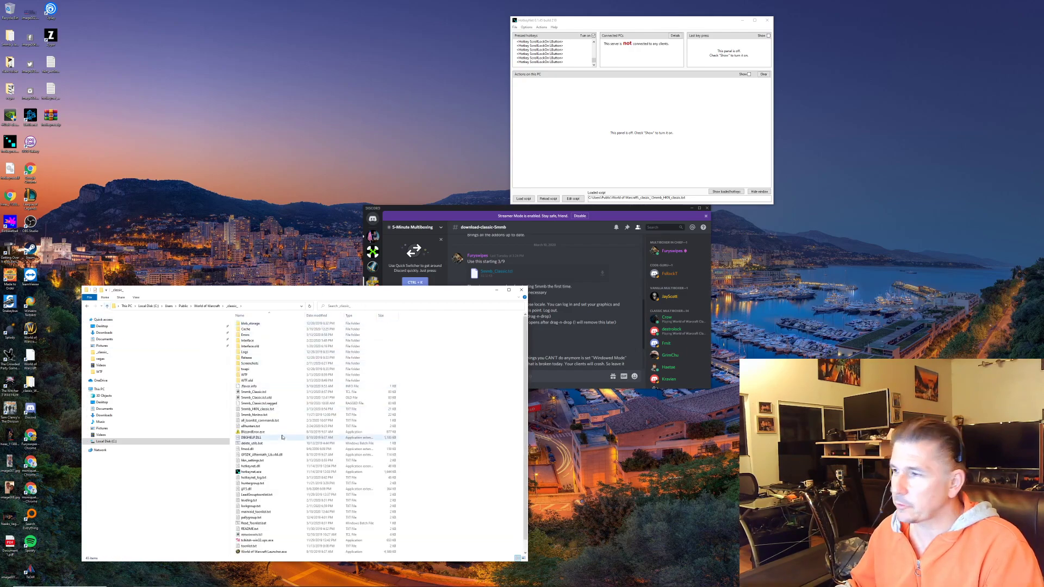
pyautogui.click(547, 349)
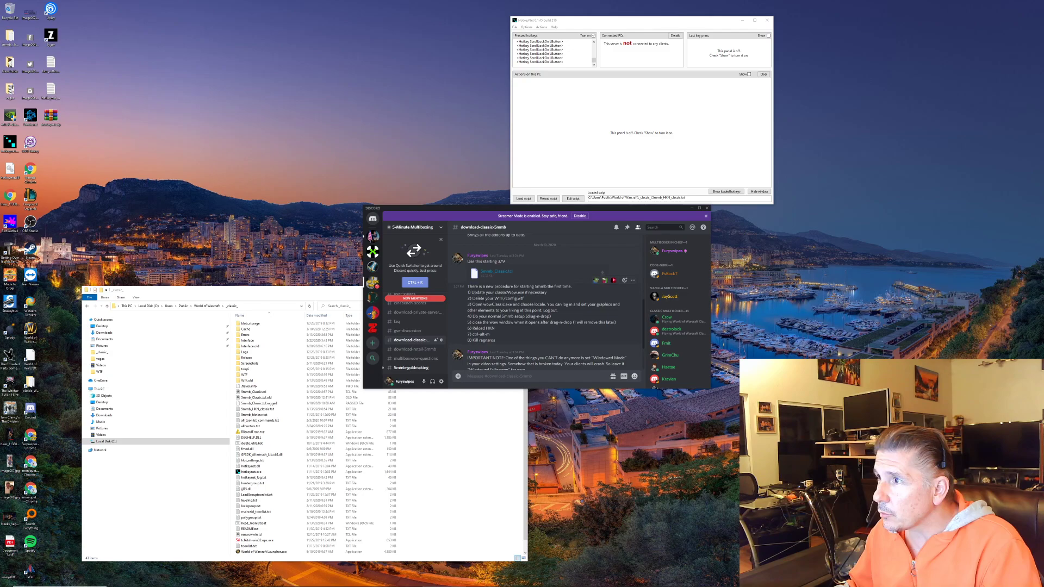
pyautogui.click(264, 533)
pyautogui.scroll(-1, 265, 531)
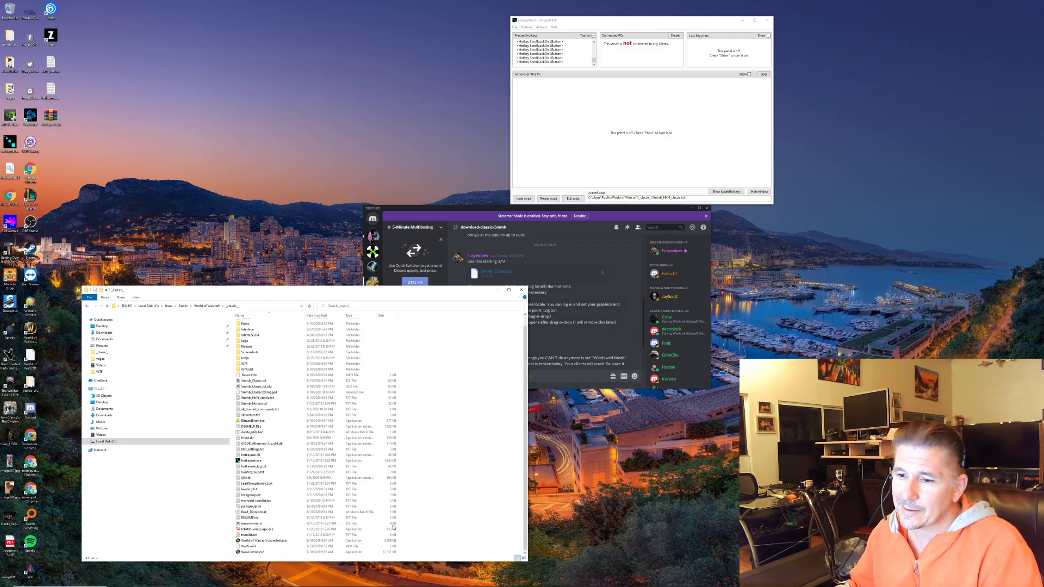
# Step: Run WowClassic.exe once, accepting the language and confirming the Americas region, then leave the game
pyautogui.doubleClick(253, 552)
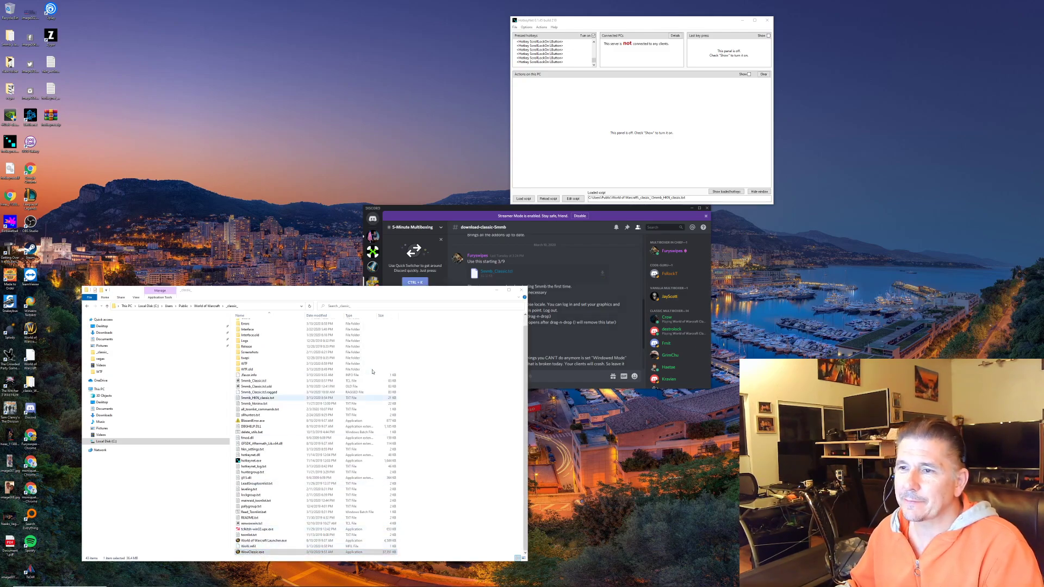
pyautogui.click(523, 354)
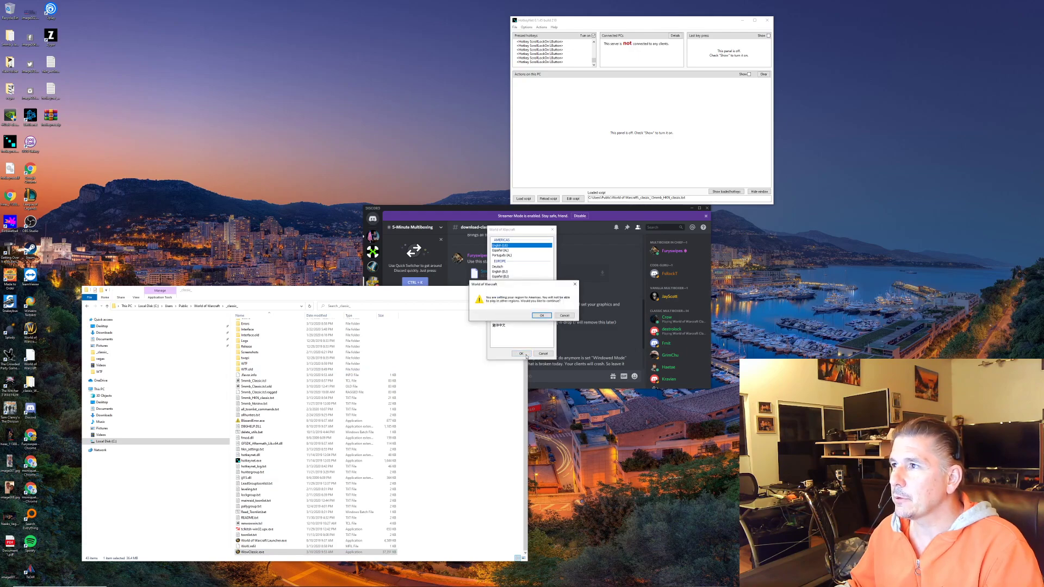
pyautogui.click(541, 316)
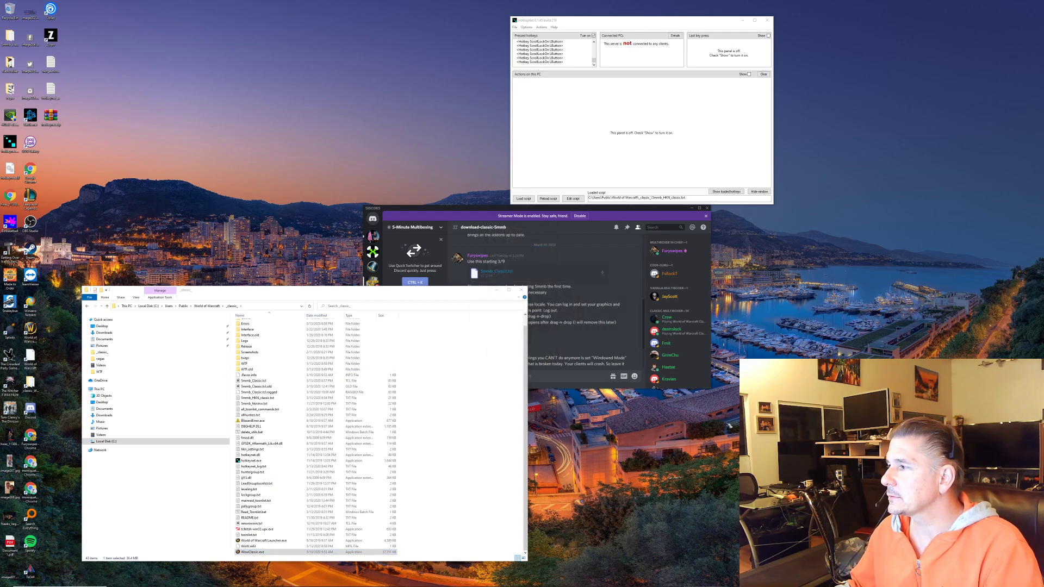
pyautogui.hotkey('alt', 'Tab')
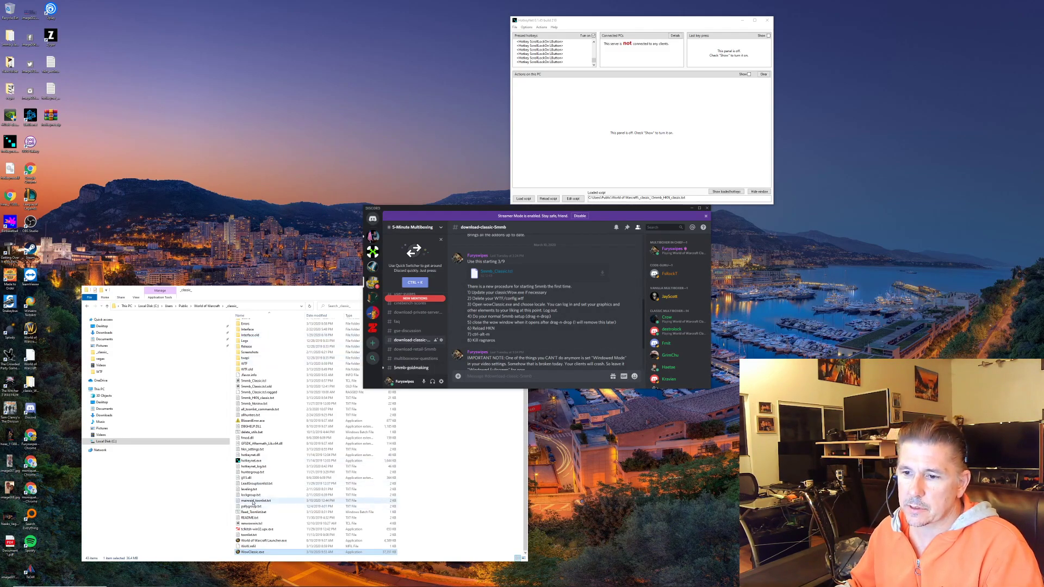
# Step: Run Read_Toonlist.bat on mainraid_toonlist.txt, reload the HotkeyNet script, and bring Discord's setup steps forward
pyautogui.moveTo(253, 501); pyautogui.dragTo(252, 514)
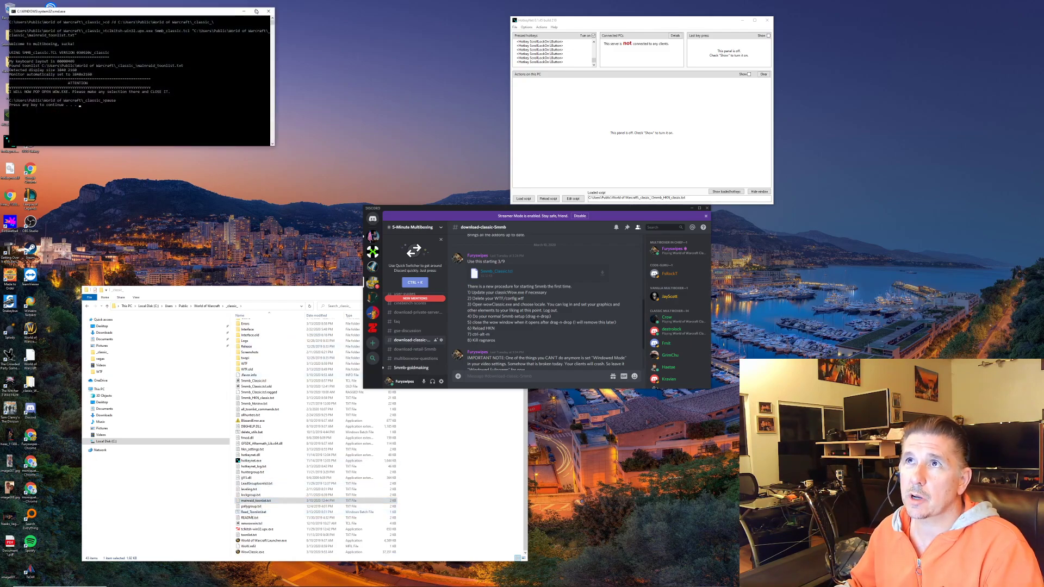
pyautogui.click(268, 11)
pyautogui.click(513, 151)
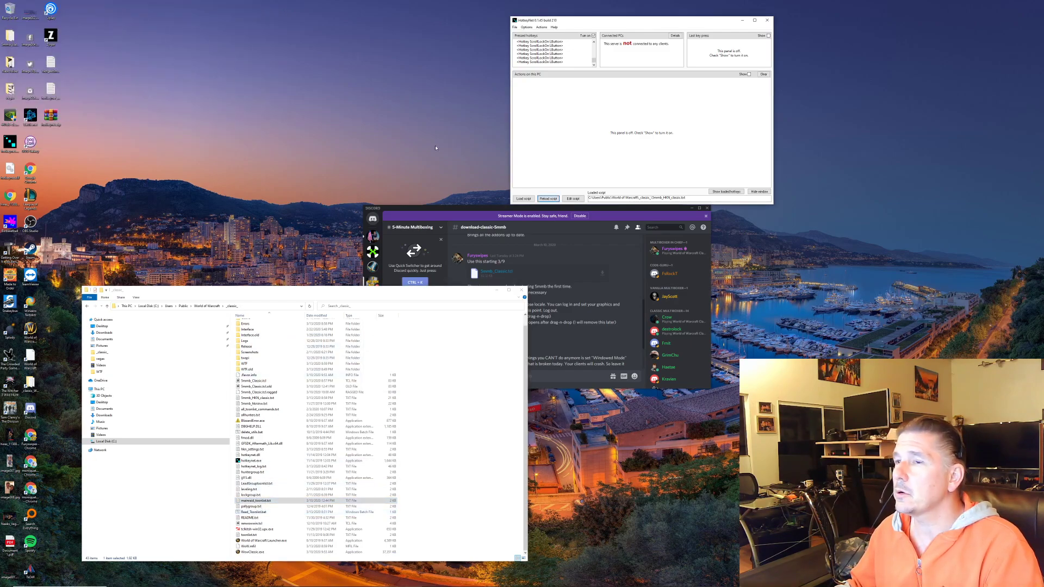
pyautogui.click(315, 500)
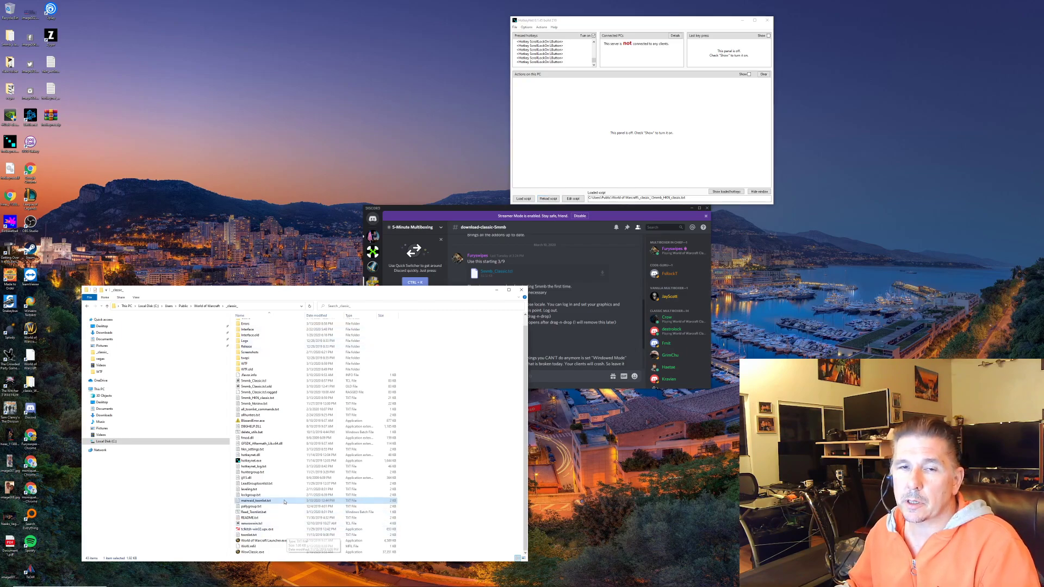
pyautogui.click(536, 374)
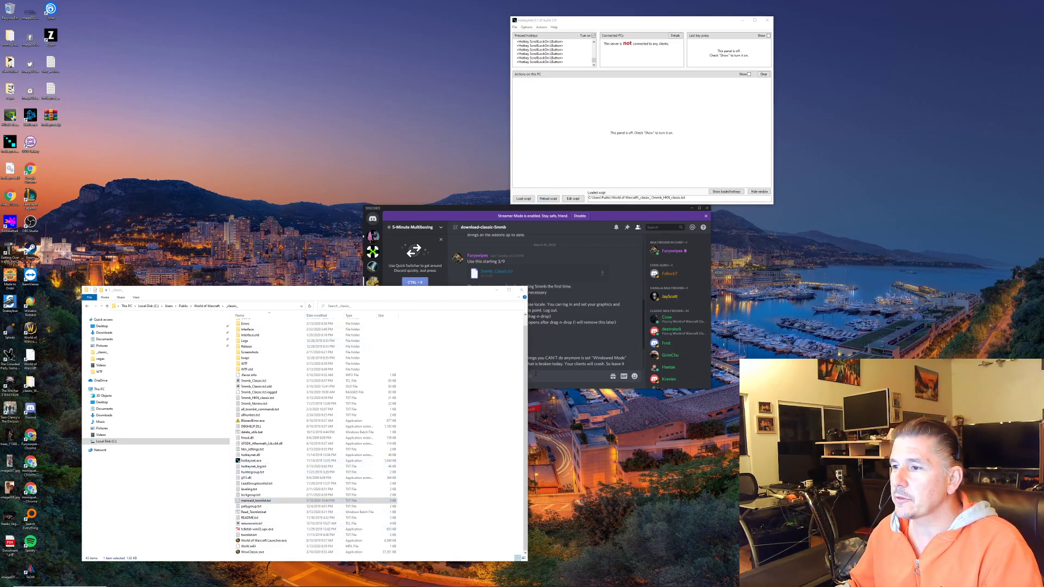
pyautogui.click(536, 375)
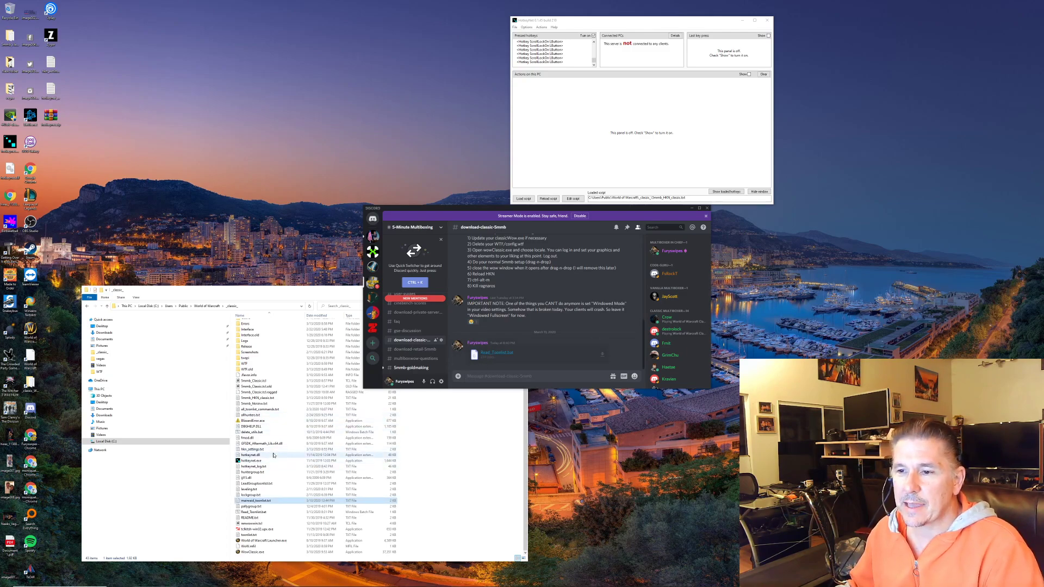
# Step: Reload the HotkeyNet multiboxing script and launch all five WoW Classic clients with Ctrl+Alt+M
pyautogui.click(548, 199)
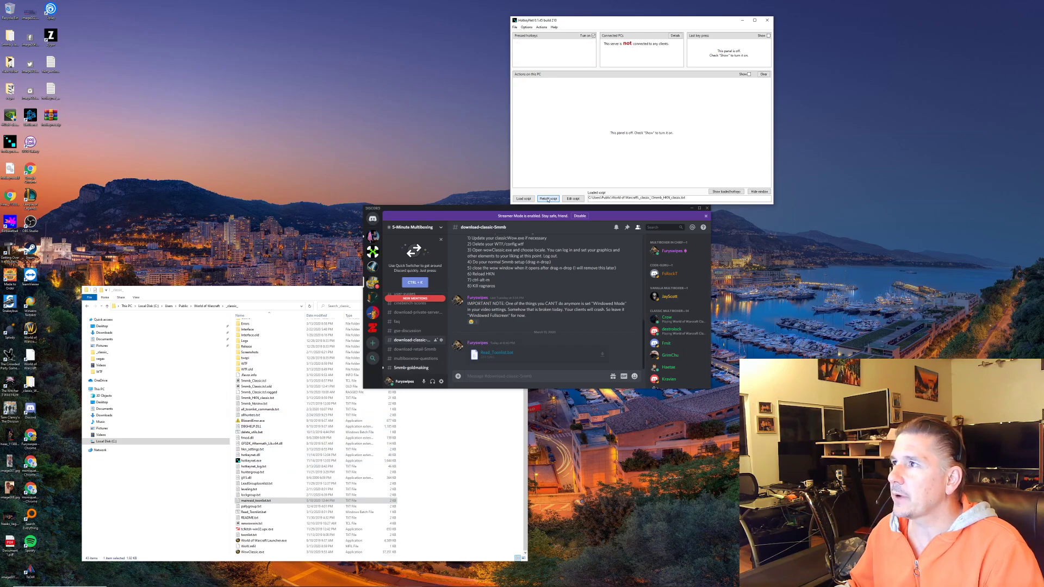
pyautogui.hotkey('ctrl', 'alt', 'm')
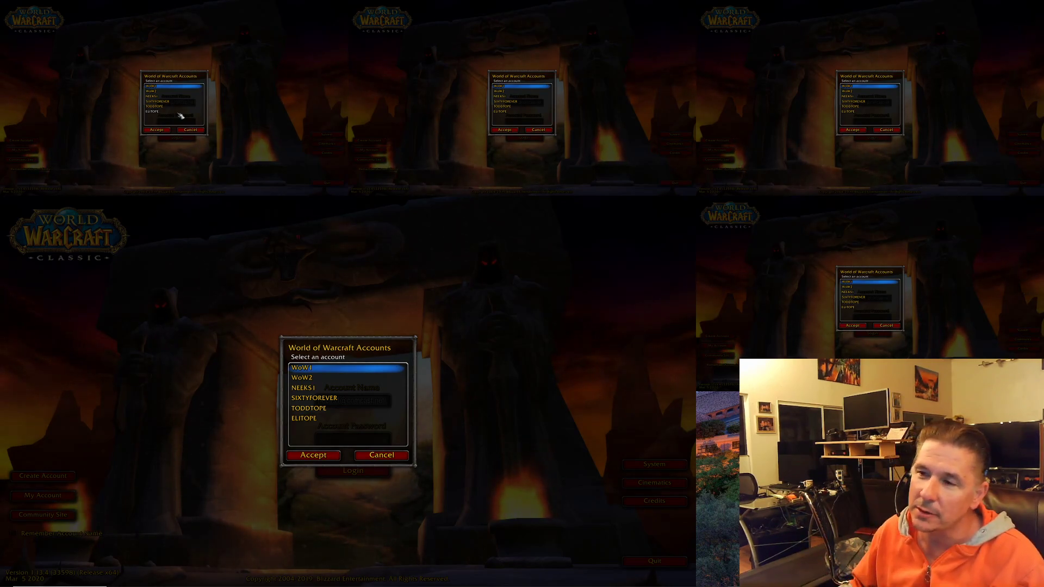
# Step: Pick a different account in each client's account list and log all five clients in
pyautogui.click(308, 388)
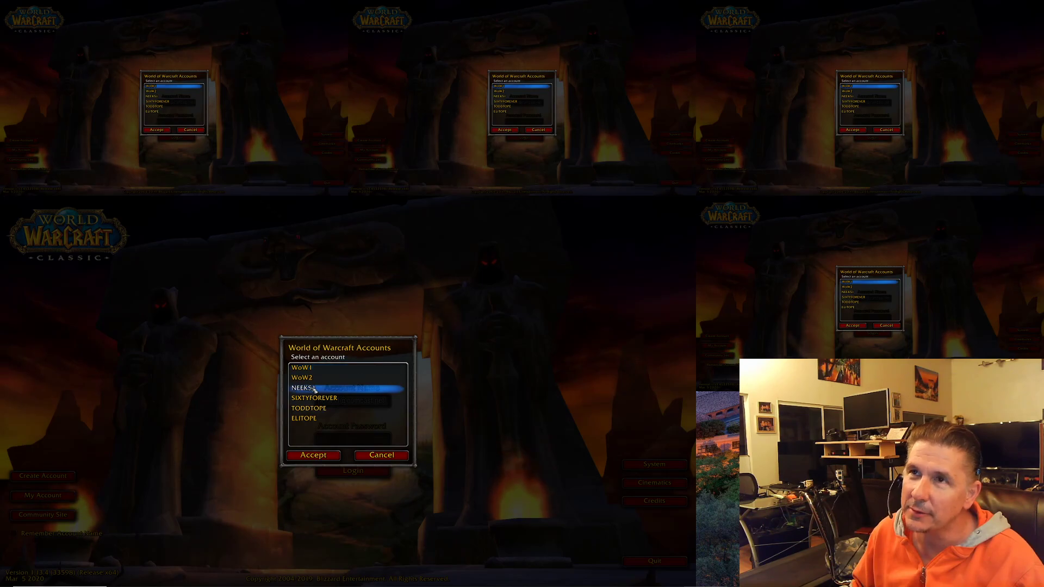
pyautogui.click(163, 107)
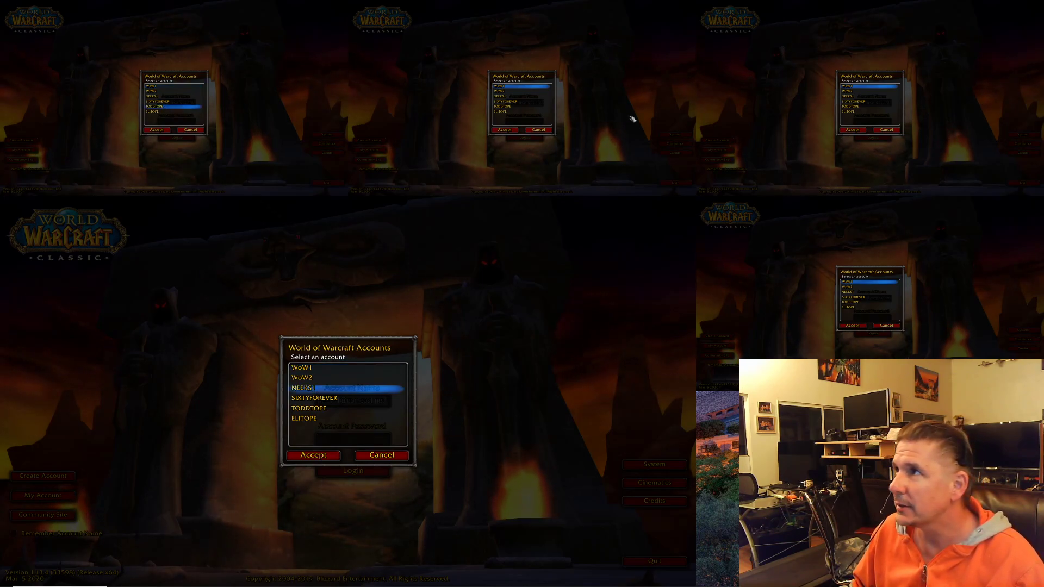
pyautogui.click(850, 112)
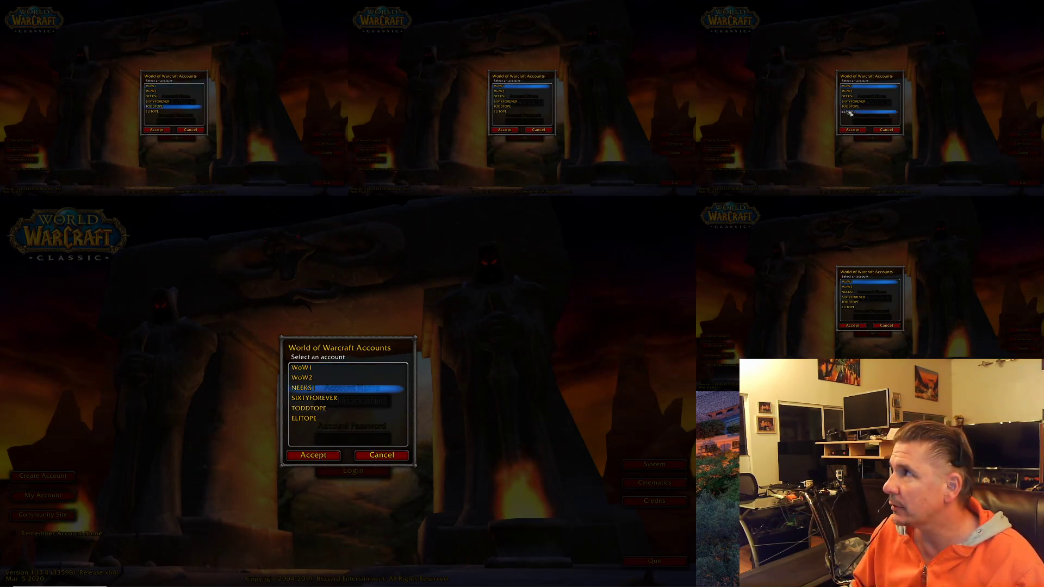
pyautogui.click(862, 298)
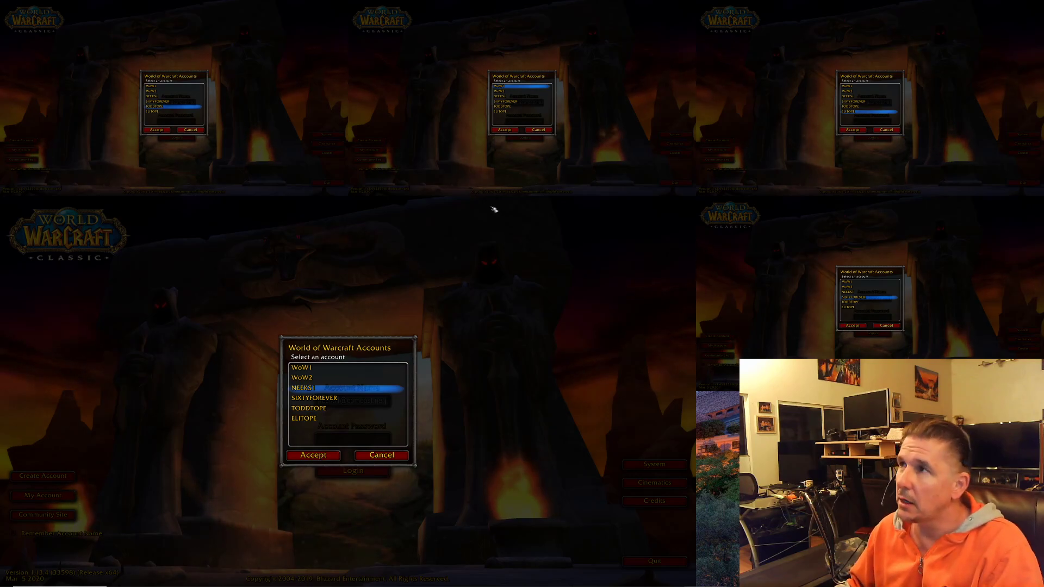
pyautogui.click(499, 131)
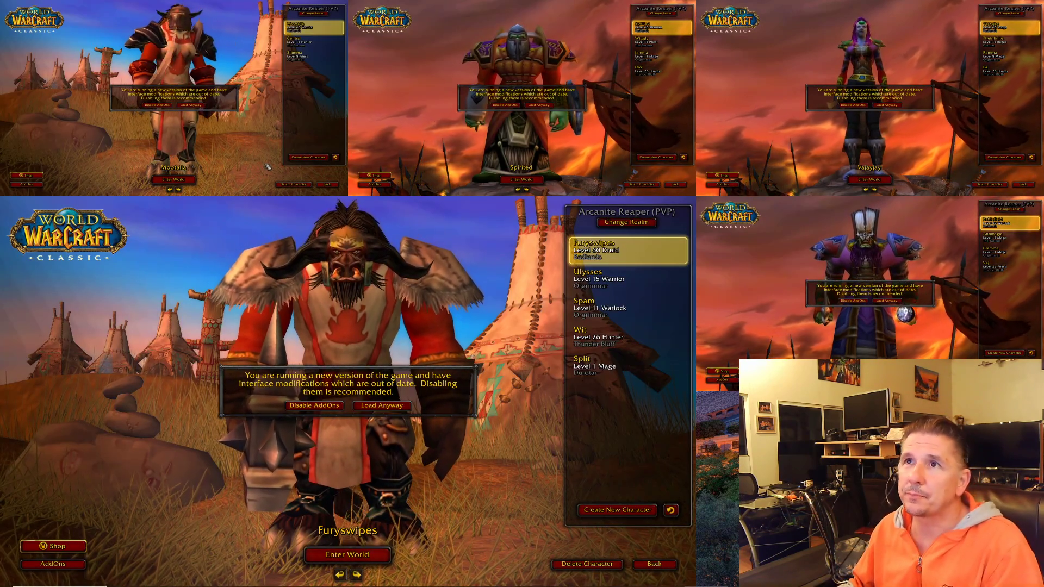
# Step: Load the out-of-date addons anyway in each client and enter the world at Kargath, Badlands
pyautogui.click(190, 106)
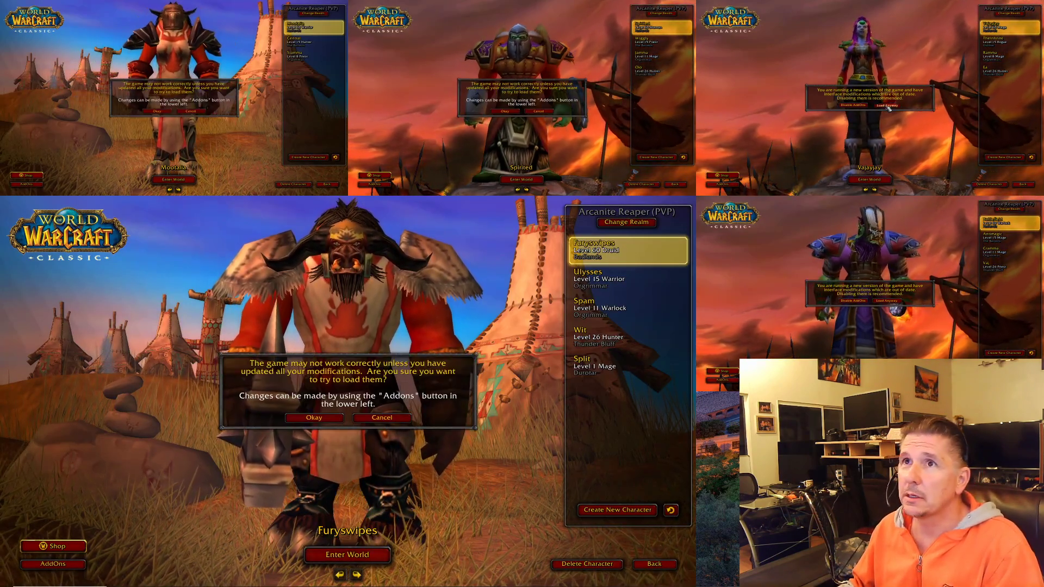
pyautogui.click(159, 111)
pyautogui.click(853, 308)
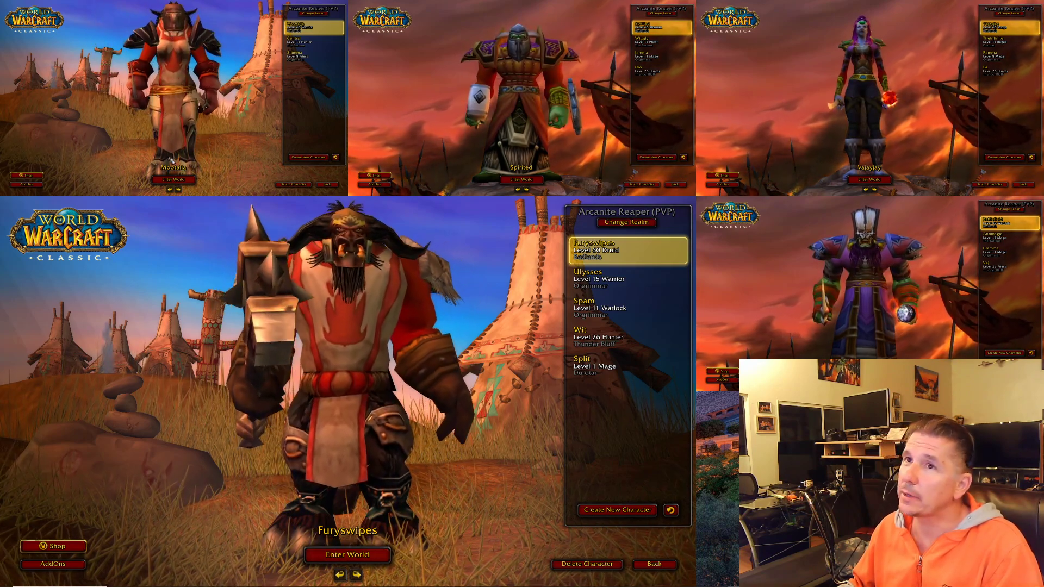
pyautogui.press('Return')
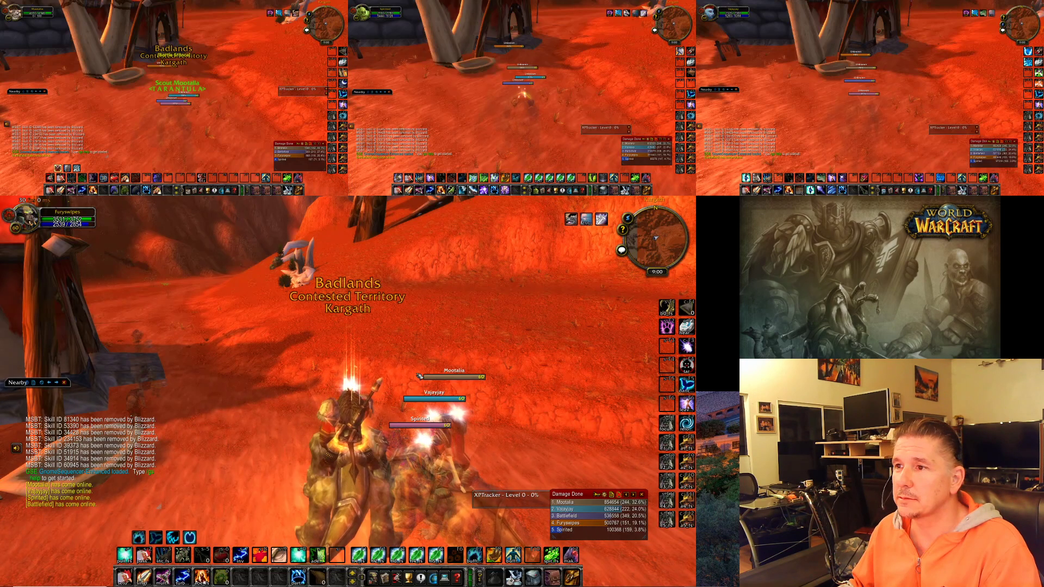
# Step: Run the main character around Kargath with followers, then close all five clients with Ctrl+Alt+O
pyautogui.press('w')
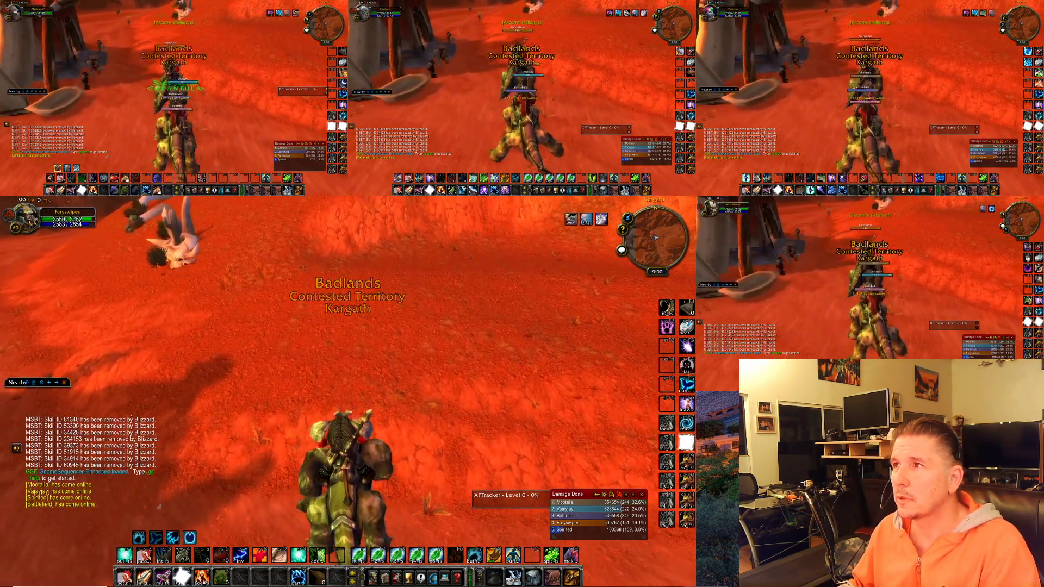
pyautogui.press('w')
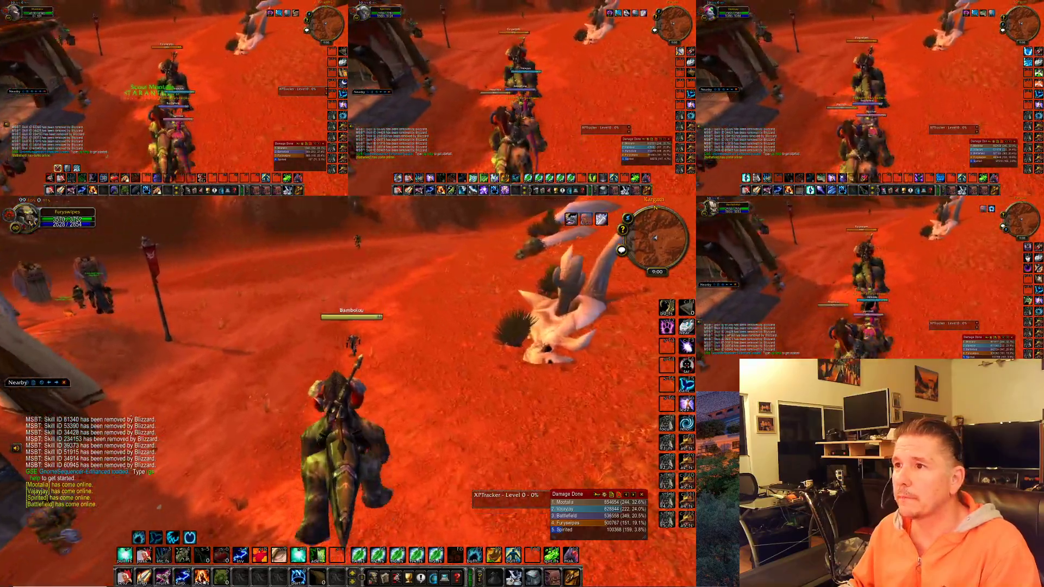
pyautogui.press('w')
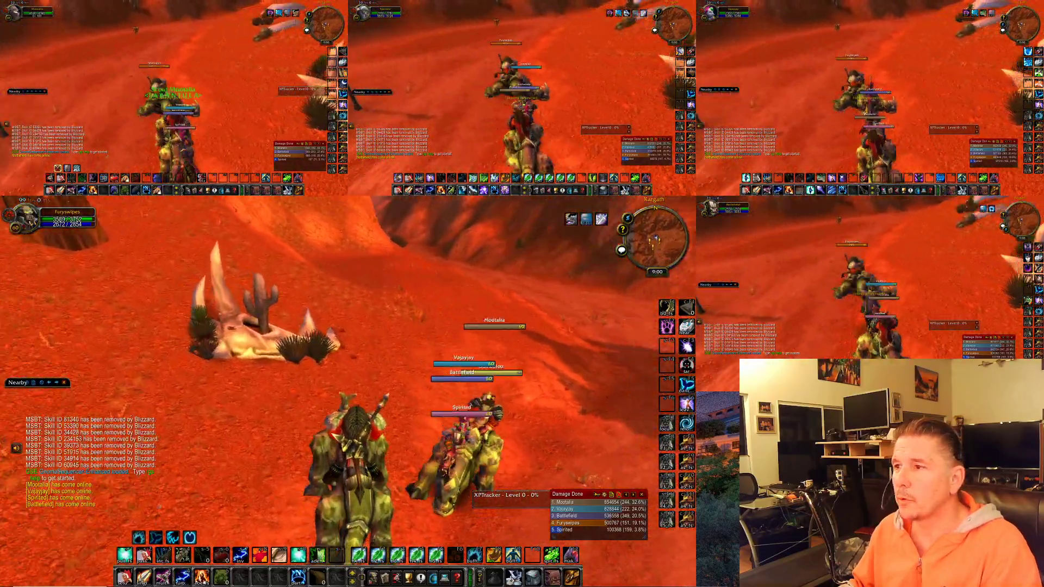
pyautogui.press('w')
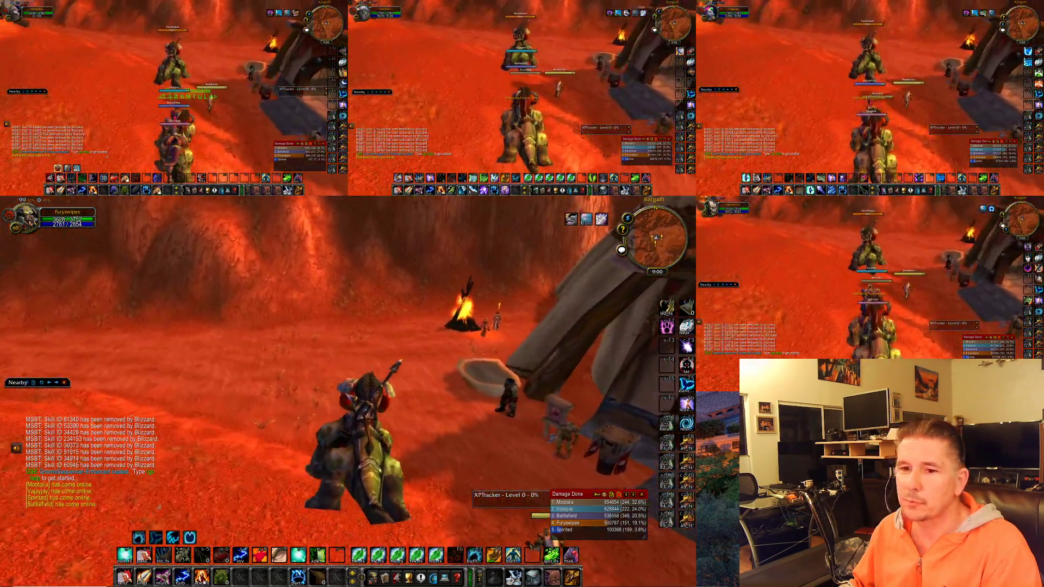
pyautogui.moveTo(389, 351); pyautogui.dragTo(389, 350)
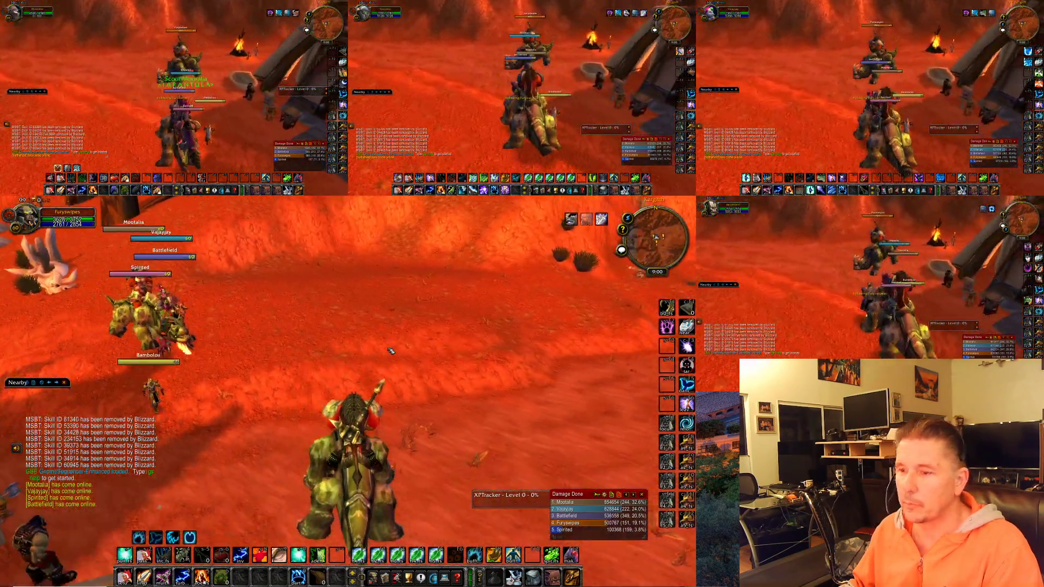
pyautogui.hotkey('ctrl', 'alt', 'o')
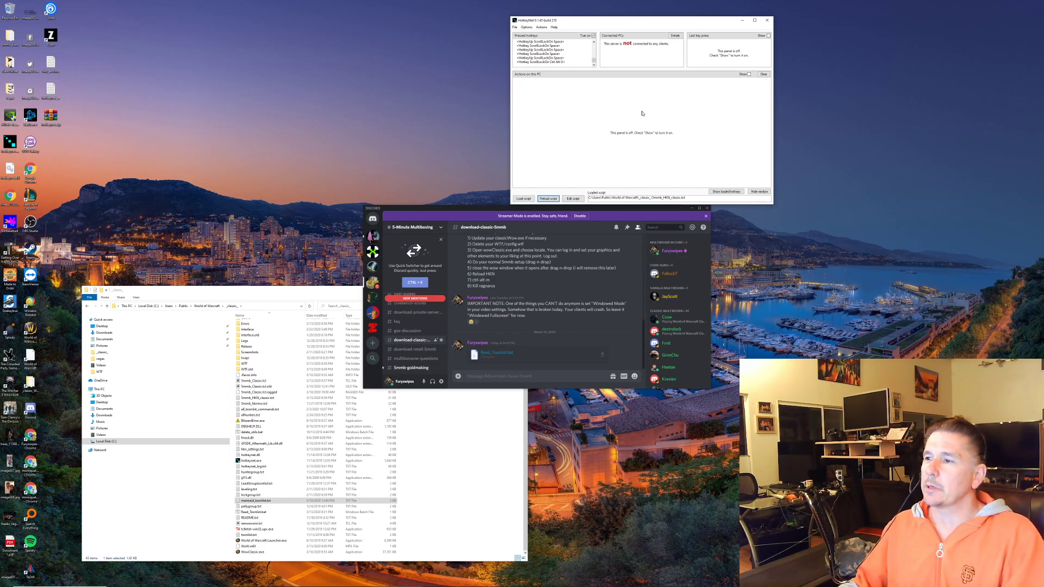
# Step: Open Discord's faq channel and find the HotkeyNet LaunchAndRename troubleshooting message
pyautogui.click(588, 260)
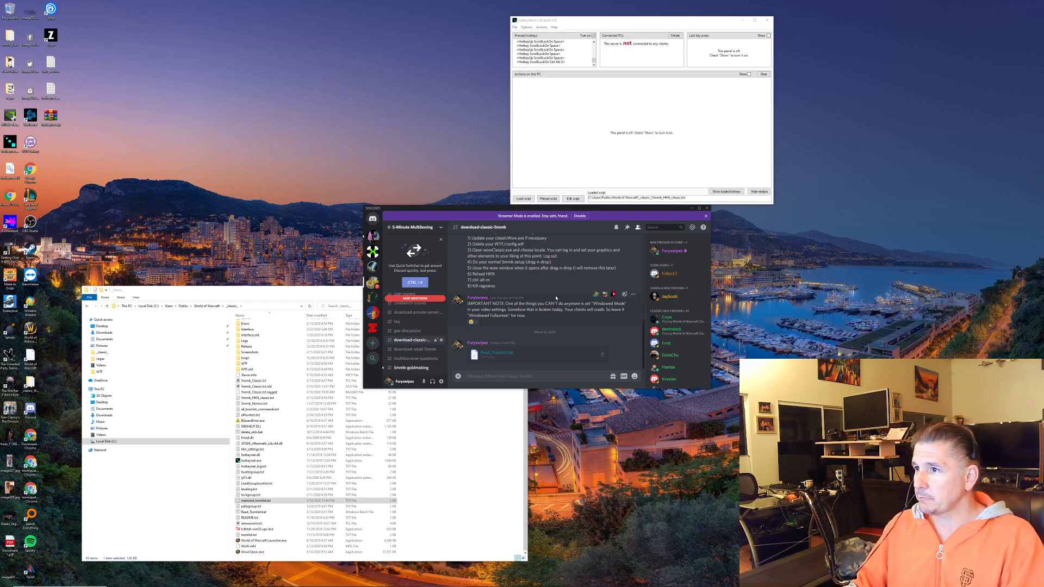
pyautogui.click(418, 319)
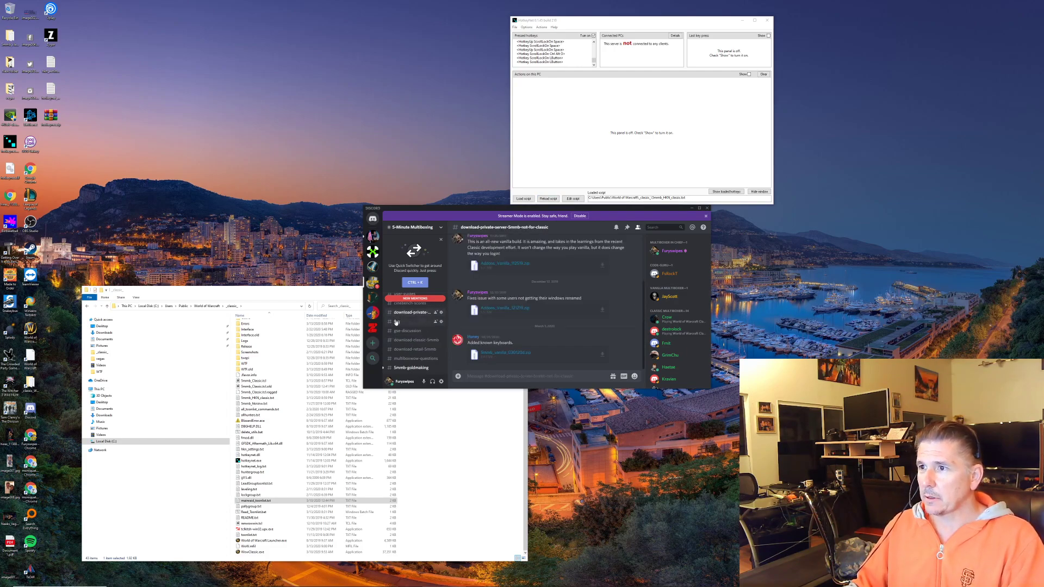
pyautogui.scroll(3, 509, 298)
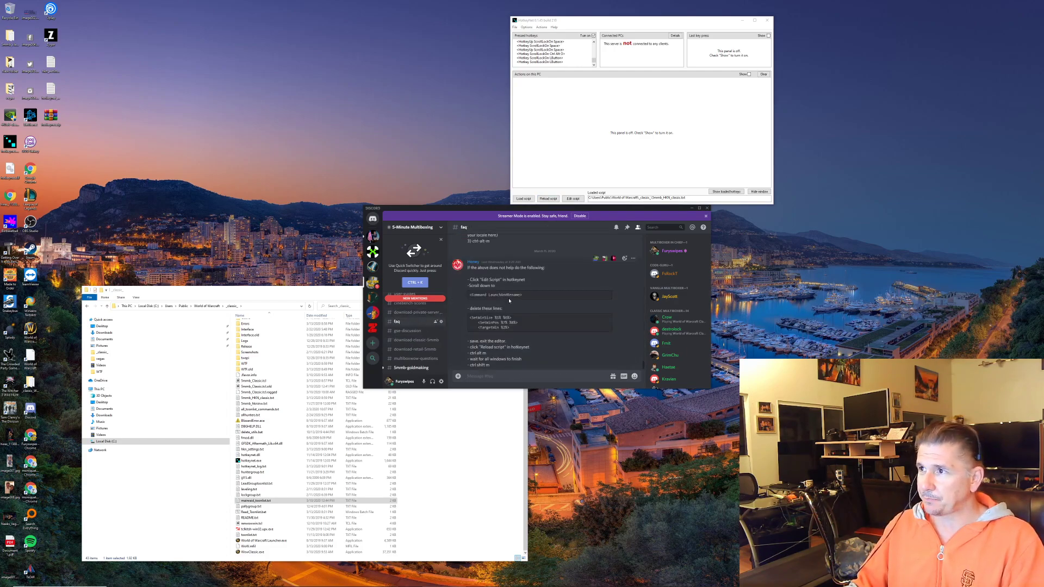
pyautogui.scroll(-2, 509, 299)
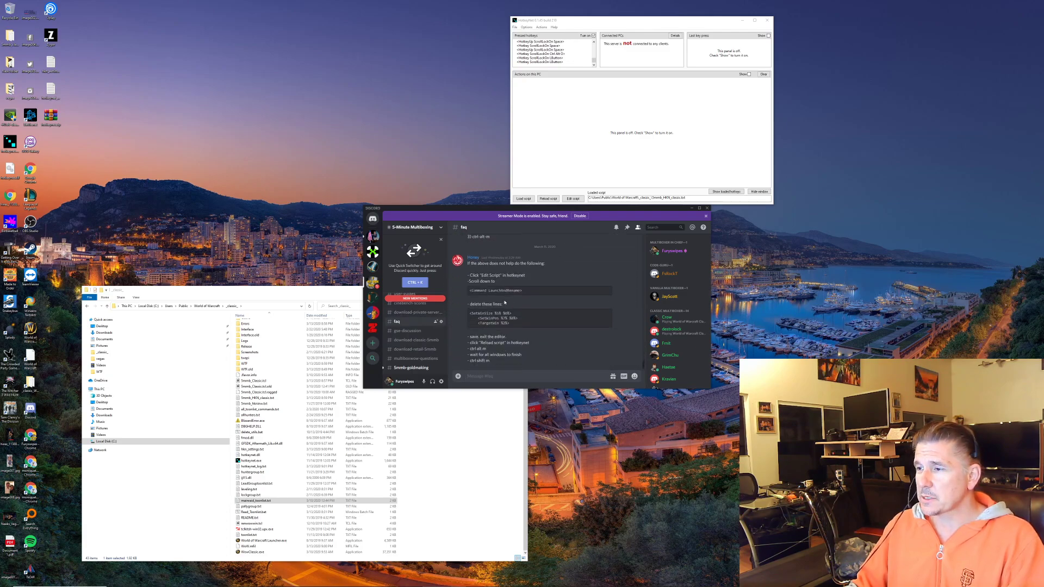